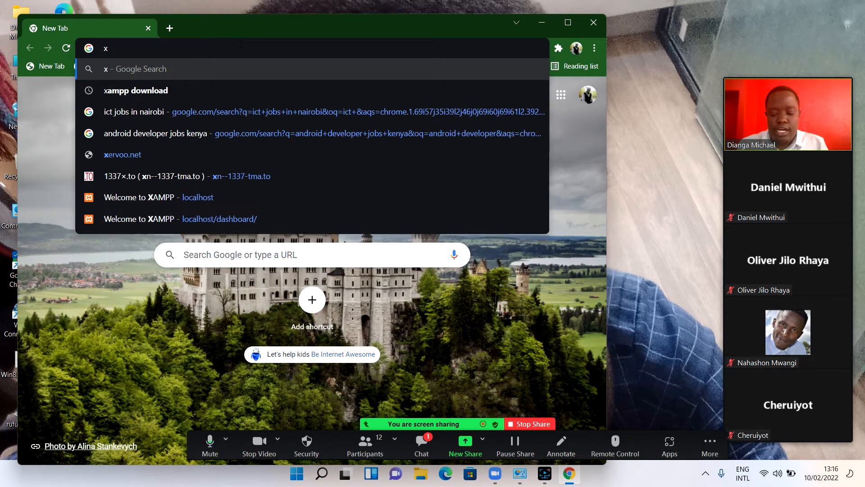
Step: Search Google for "xampp server download" and open the Apache Friends Download XAMPP page
text(mp)
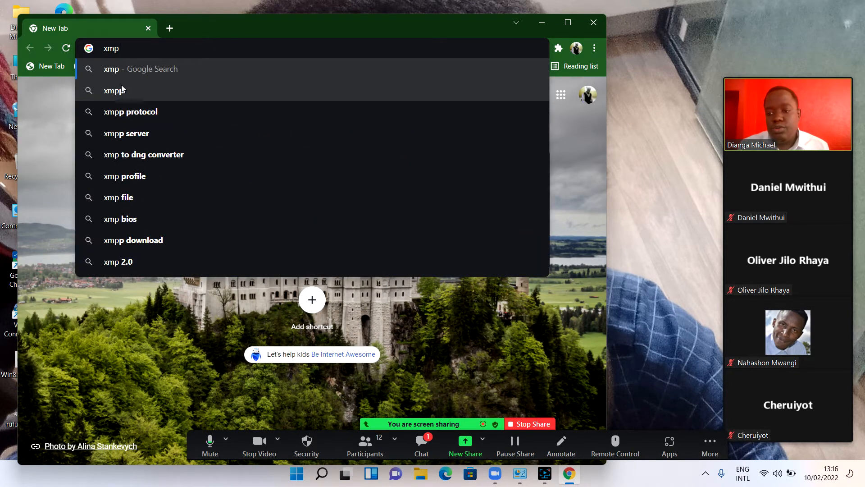
click(126, 133)
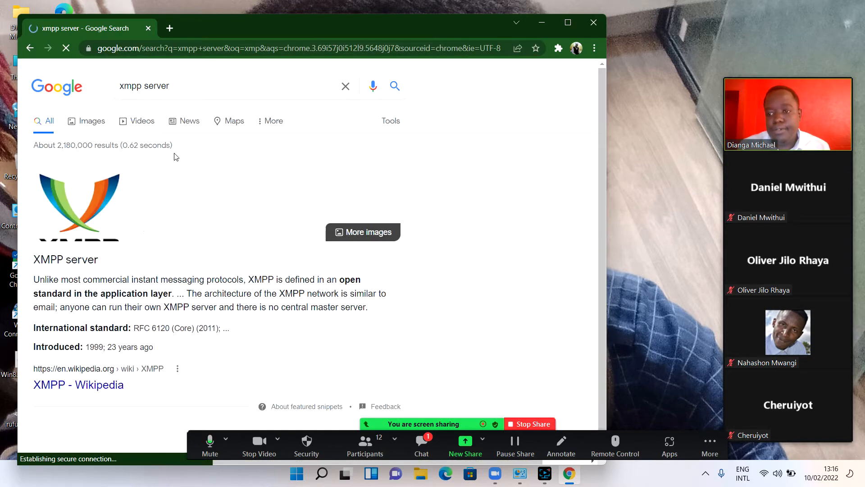
click(126, 85)
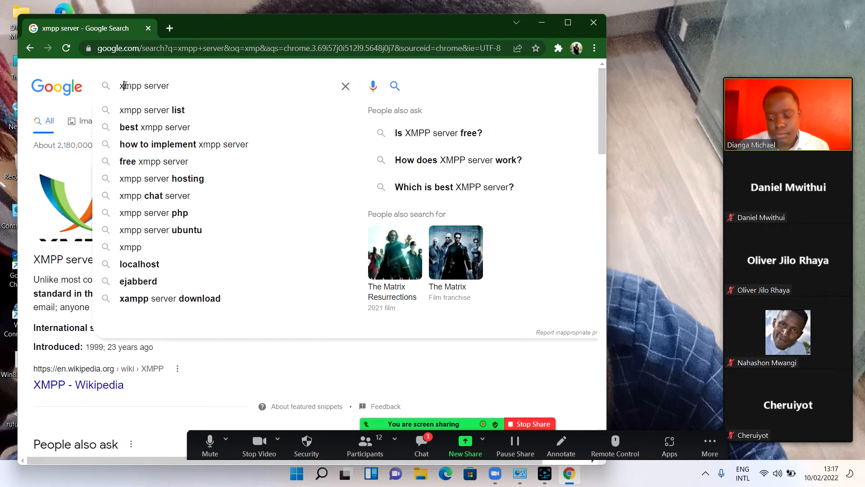
text(a)
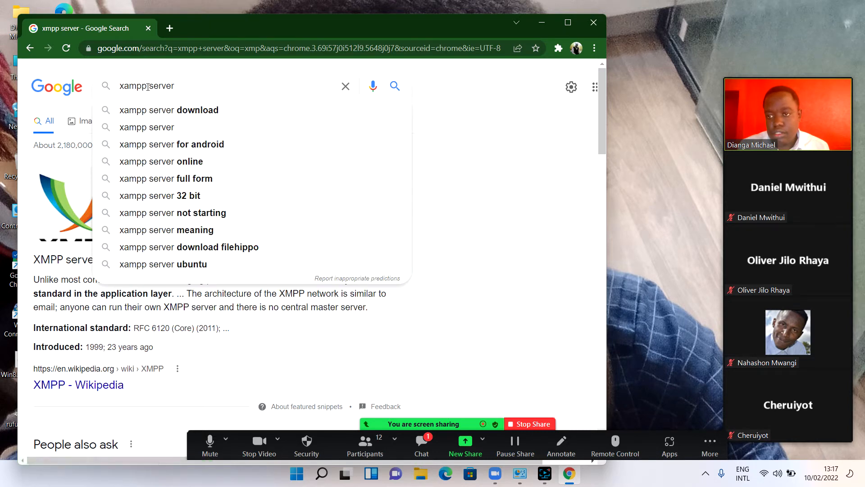
click(195, 112)
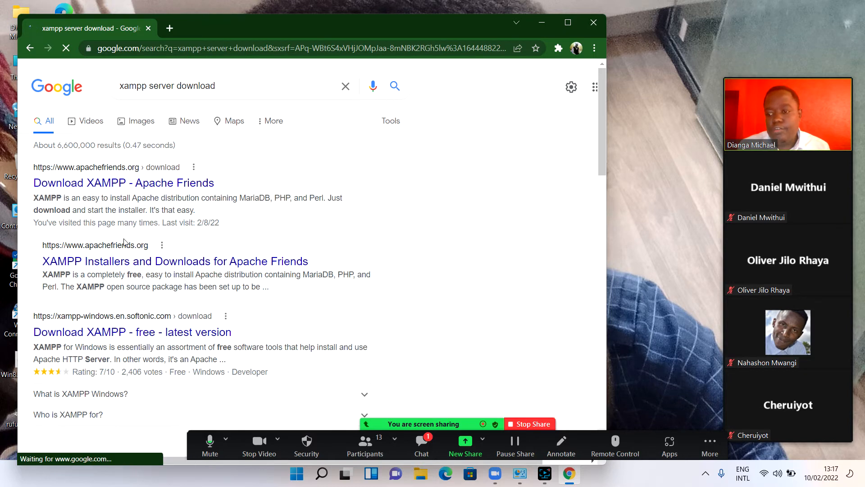
click(136, 182)
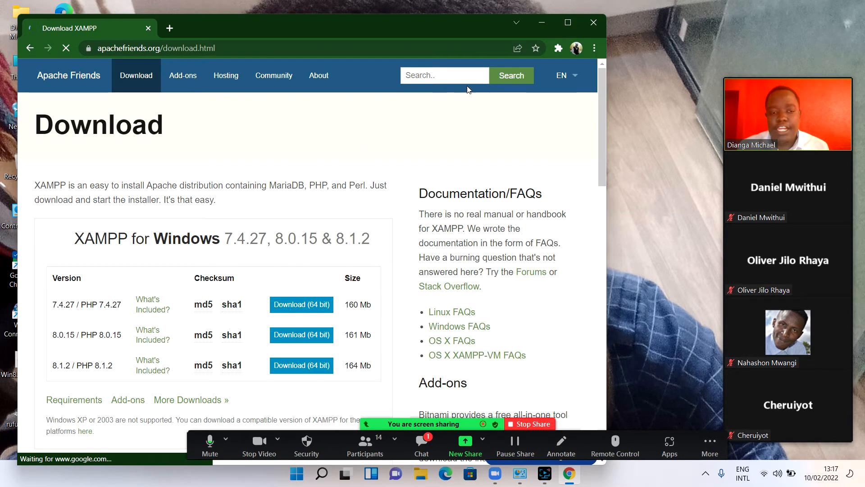
Step: Maximize the browser and download the 64-bit XAMPP for Windows installer, version 8.1.2 / PHP 8.1.2
click(567, 23)
scroll(467, 135, down, 4)
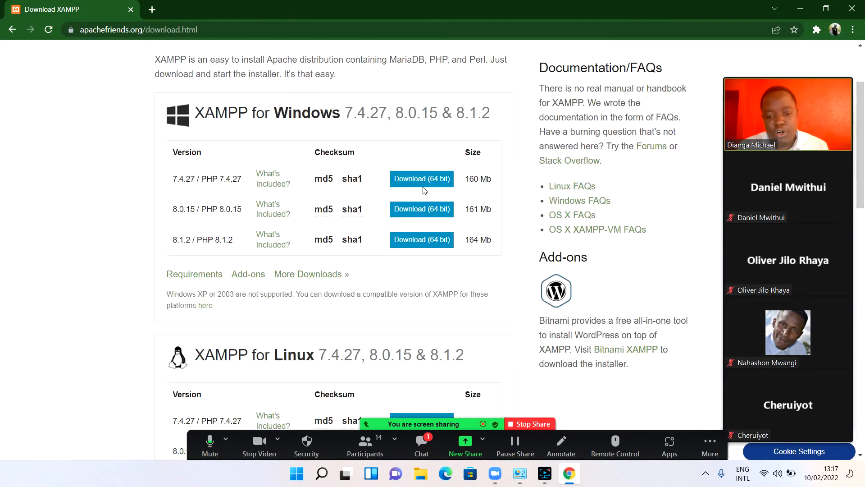
scroll(383, 261, down, 12)
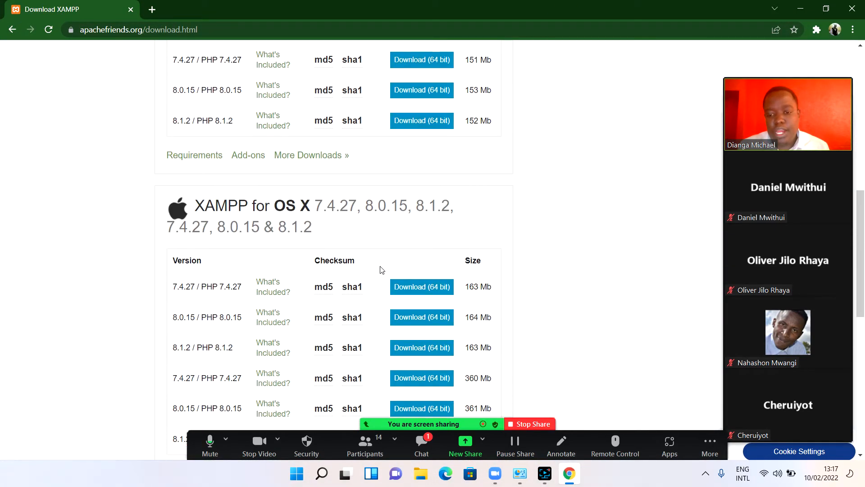
scroll(380, 275, up, 2)
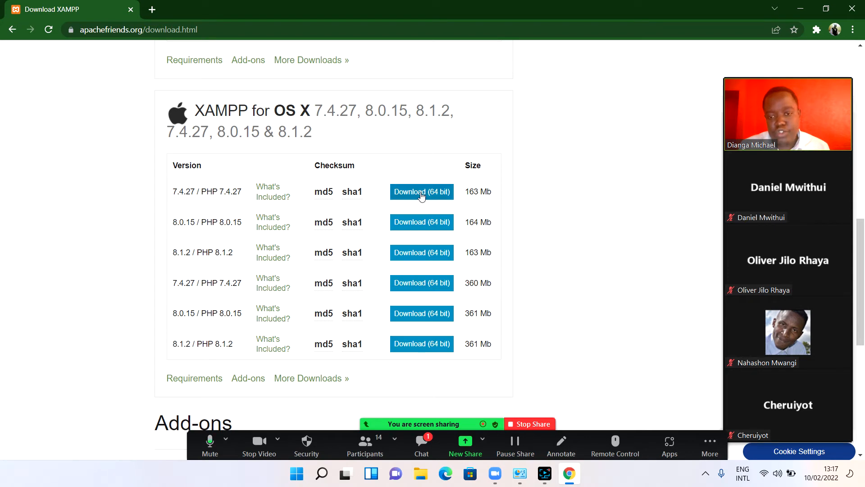
scroll(421, 193, up, 4)
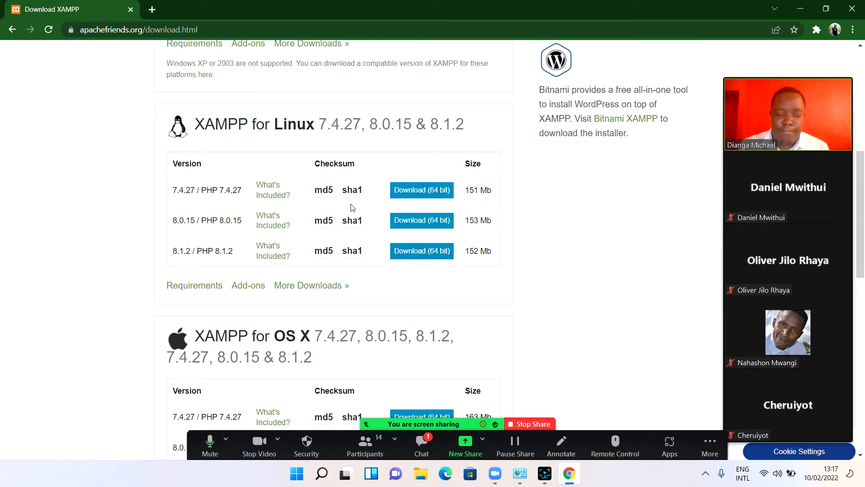
scroll(352, 208, up, 5)
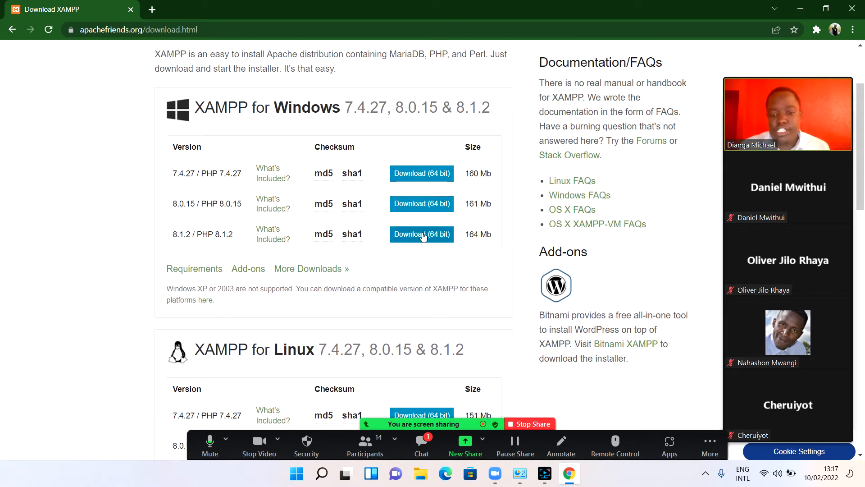
click(423, 234)
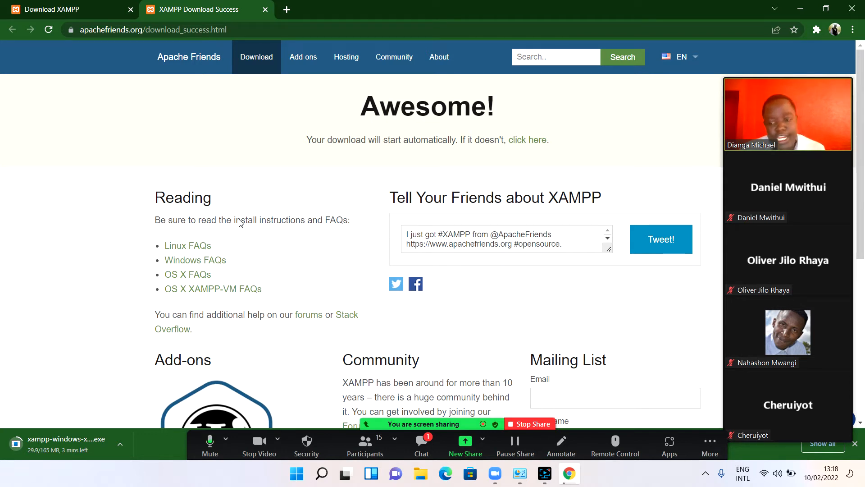
Step: Open the Linux FAQs and Windows FAQs links from the Reading section in separate new tabs
right_click(184, 251)
click(216, 257)
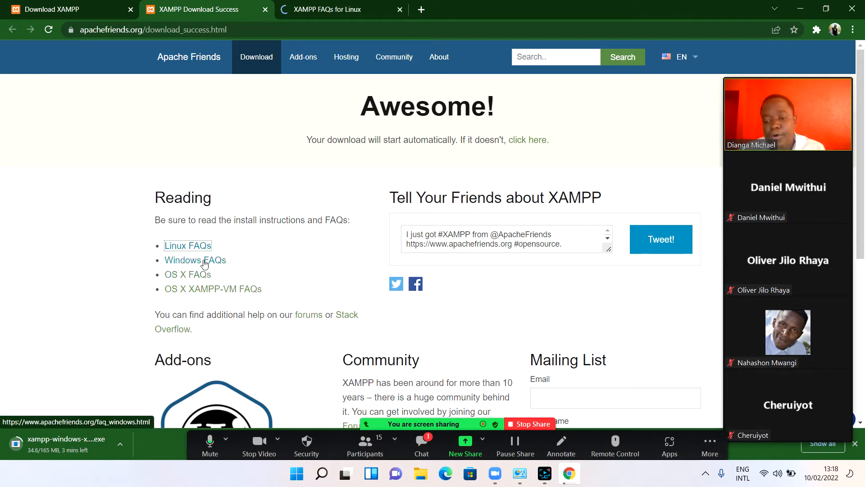
right_click(204, 263)
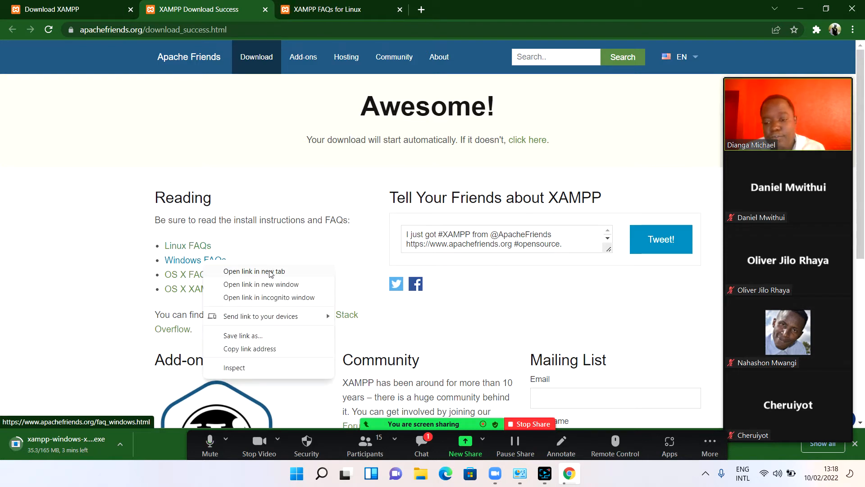
click(269, 272)
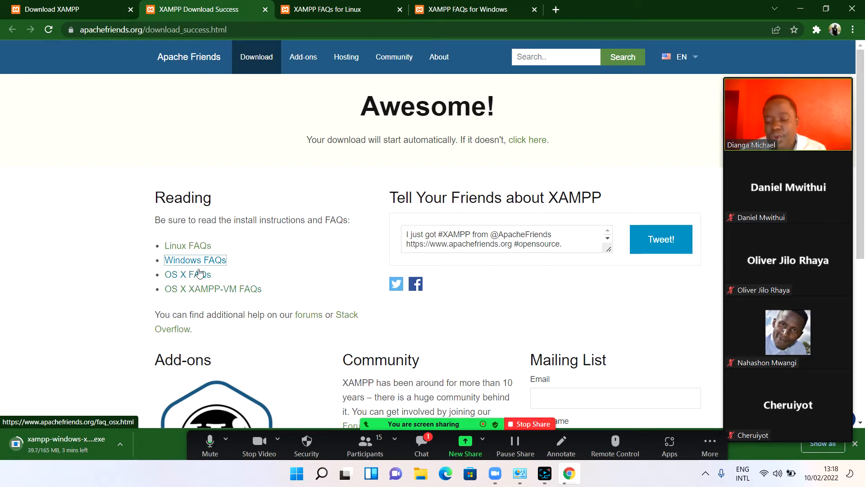
Step: Look through the questions on the XAMPP Linux FAQ page and close its tab
click(328, 8)
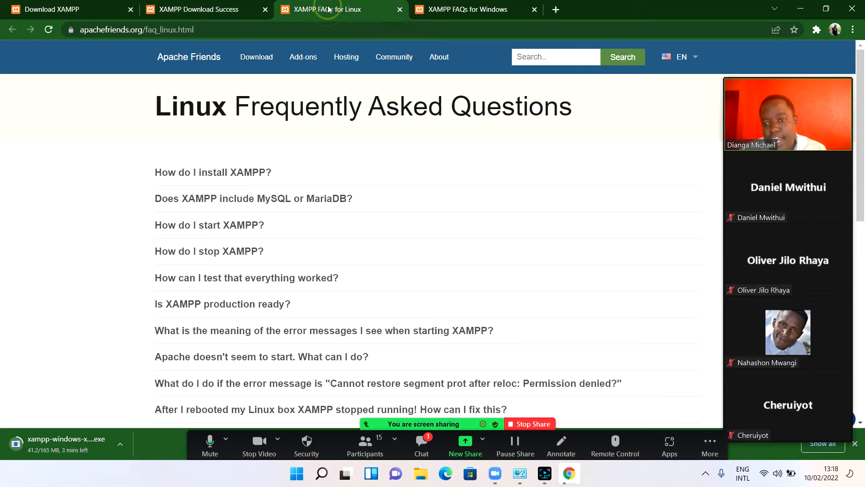
scroll(360, 211, down, 1)
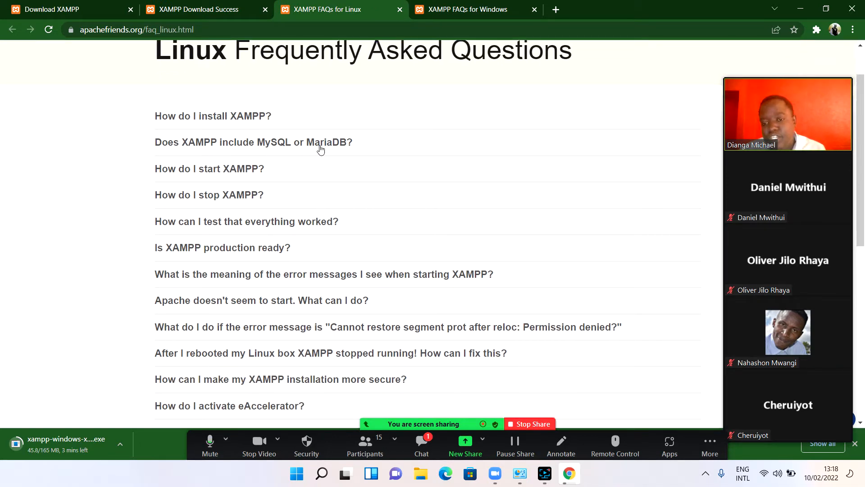
scroll(308, 214, down, 7)
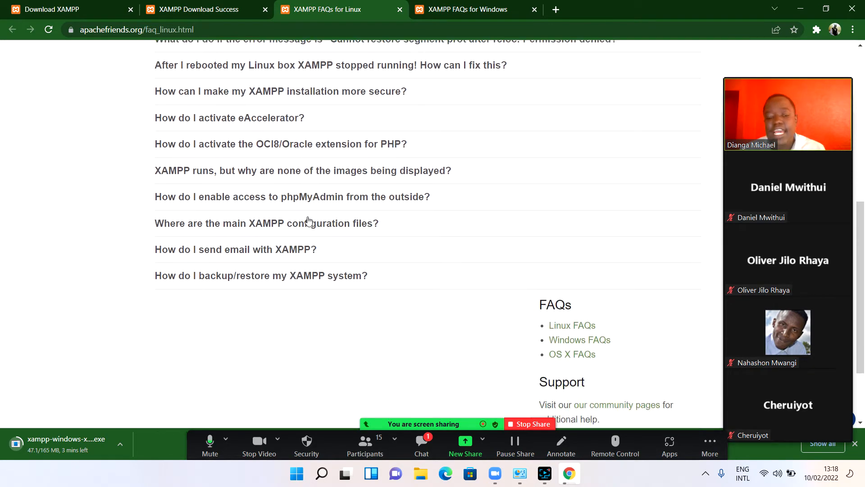
scroll(306, 222, up, 8)
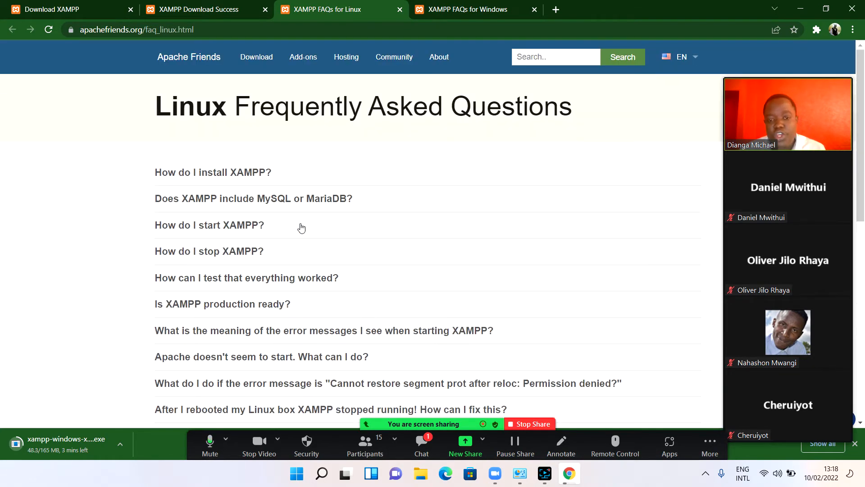
scroll(257, 259, down, 8)
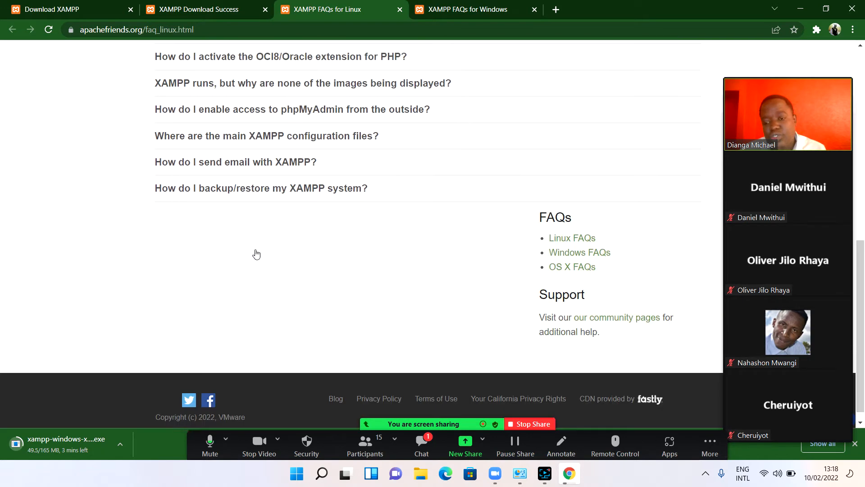
scroll(255, 267, up, 8)
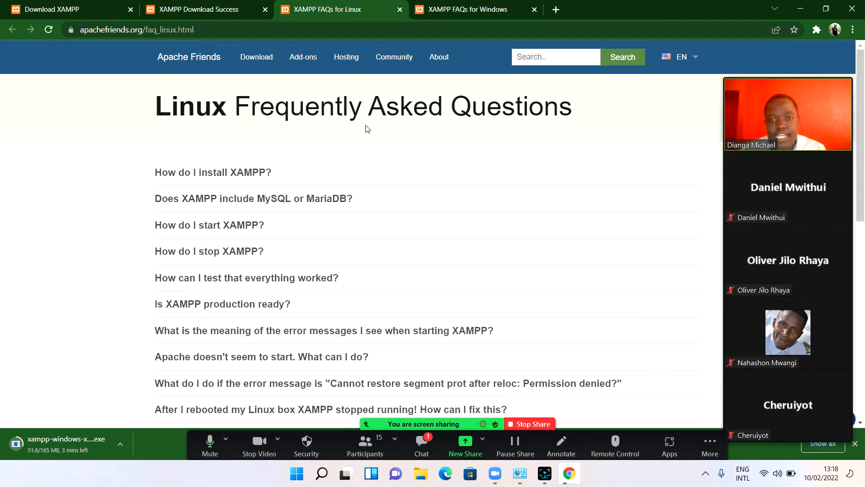
click(399, 9)
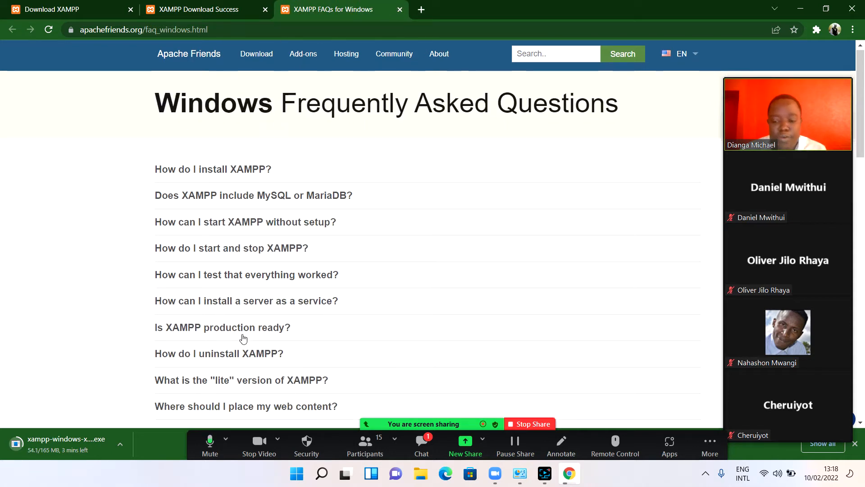
Step: Look through the questions on the XAMPP Windows FAQ page and close its tab
scroll(216, 336, down, 2)
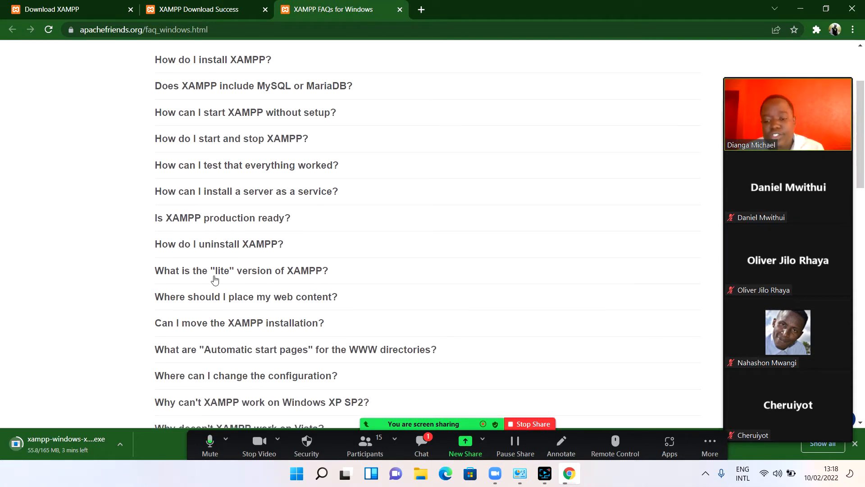
scroll(212, 283, down, 15)
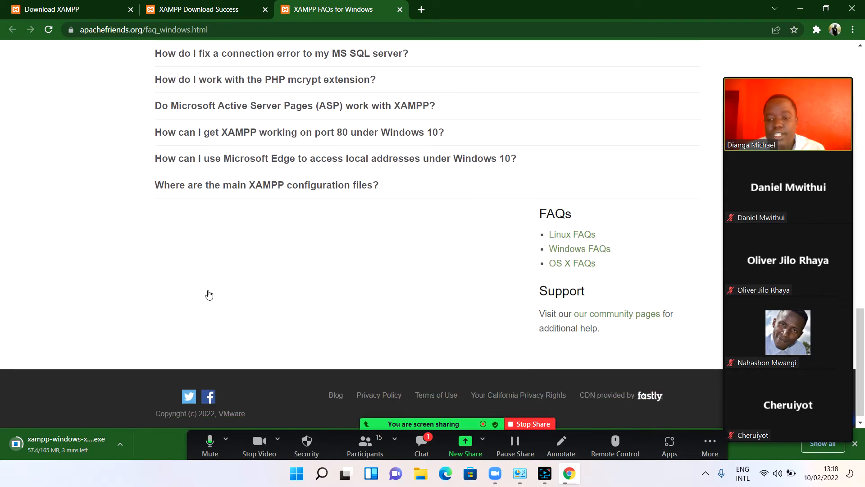
scroll(226, 195, up, 8)
scroll(226, 195, up, 10)
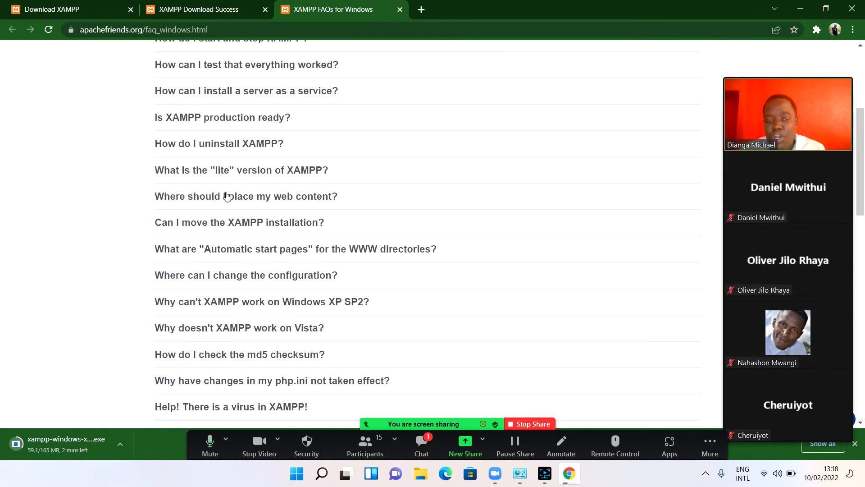
click(400, 10)
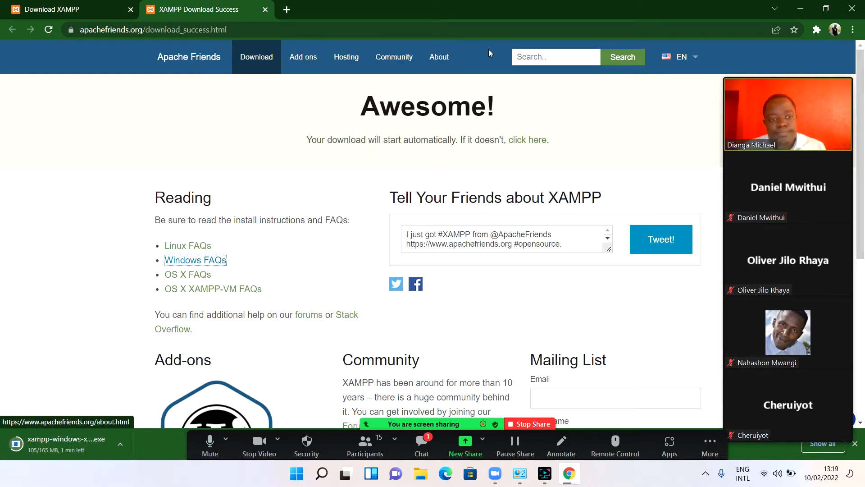
Step: Open the Add-ons page of the Apache Friends site
click(300, 55)
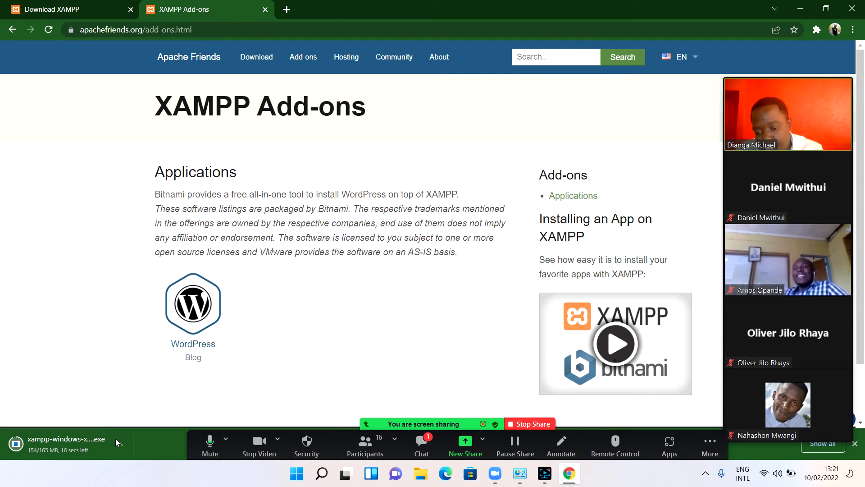
Step: Show the XAMPP installer download in its Downloads folder and maximize the File Explorer window
click(121, 448)
click(169, 405)
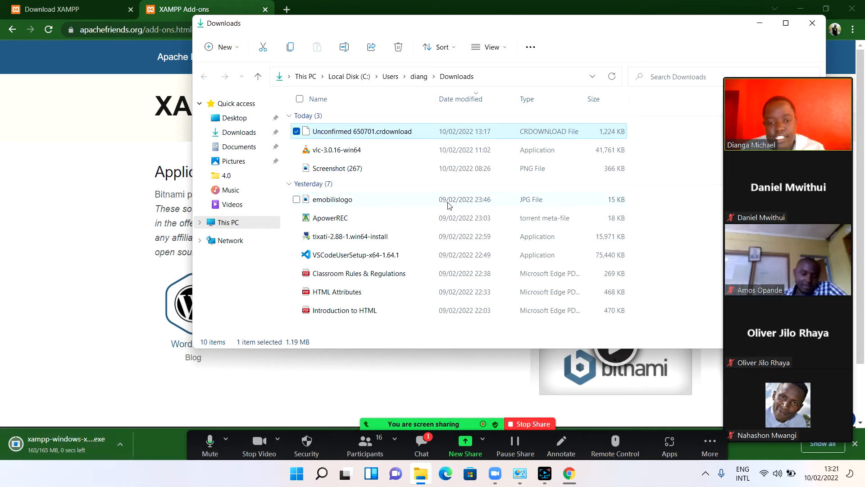
right_click(416, 202)
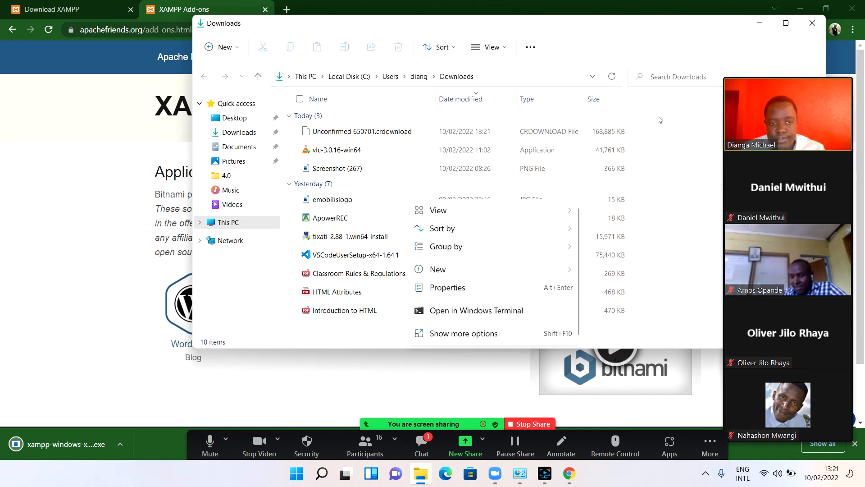
click(788, 24)
click(788, 23)
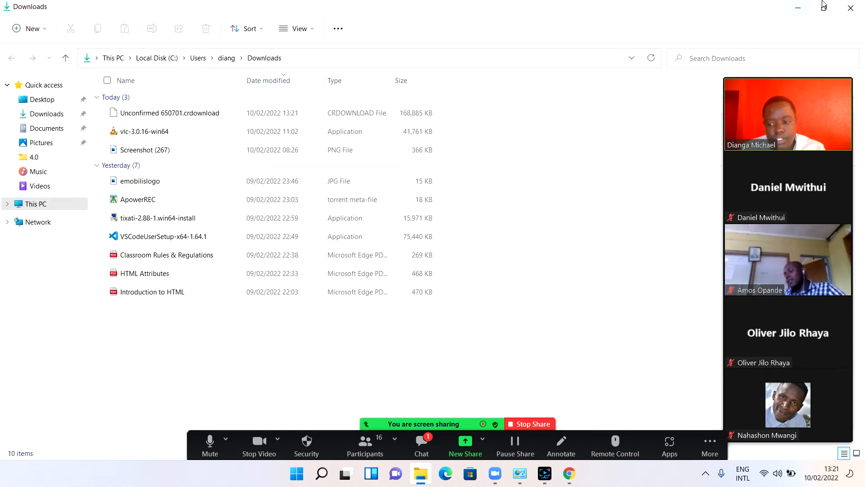
Step: Refresh the Downloads folder and launch the xampp-windows-x64-8.1.2-0-VS16 installer, minimizing the folder window
right_click(258, 355)
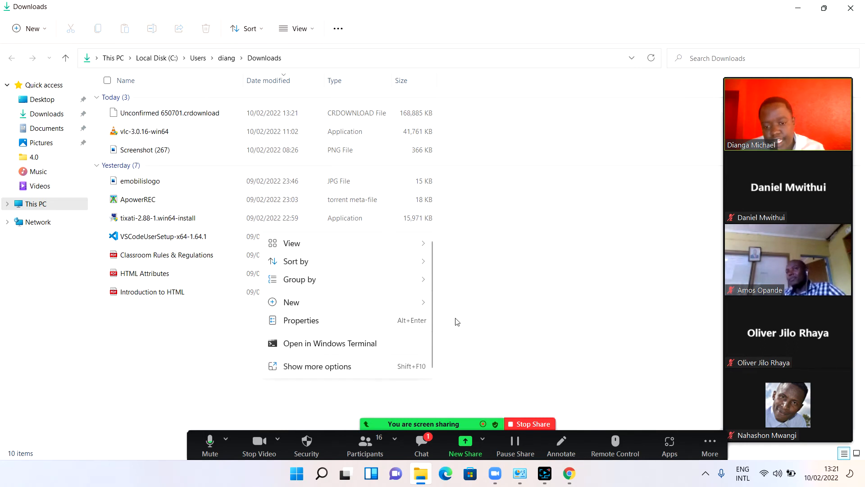
click(390, 367)
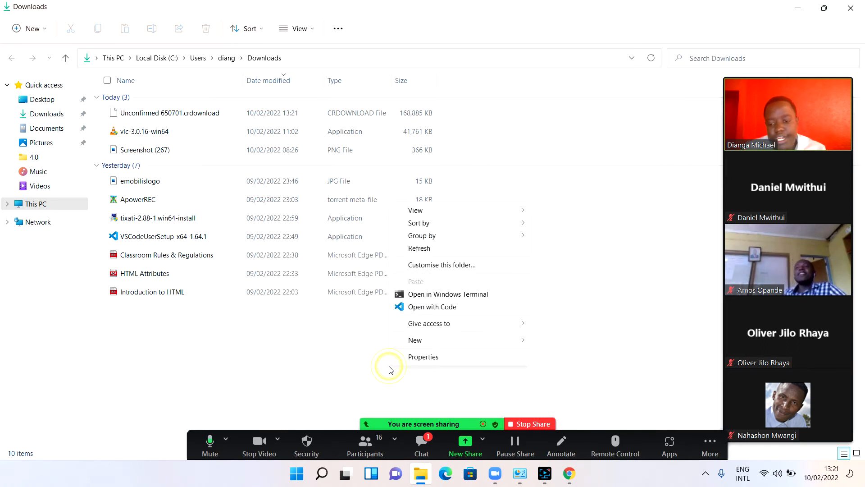
click(457, 248)
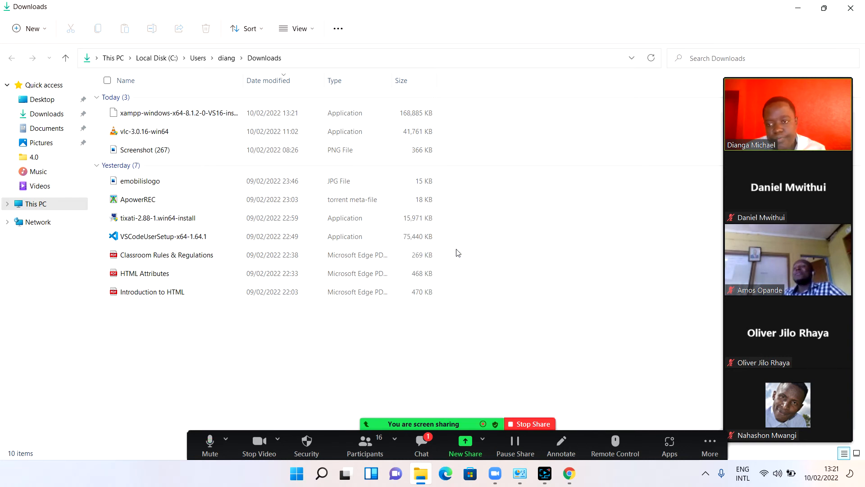
double_click(186, 117)
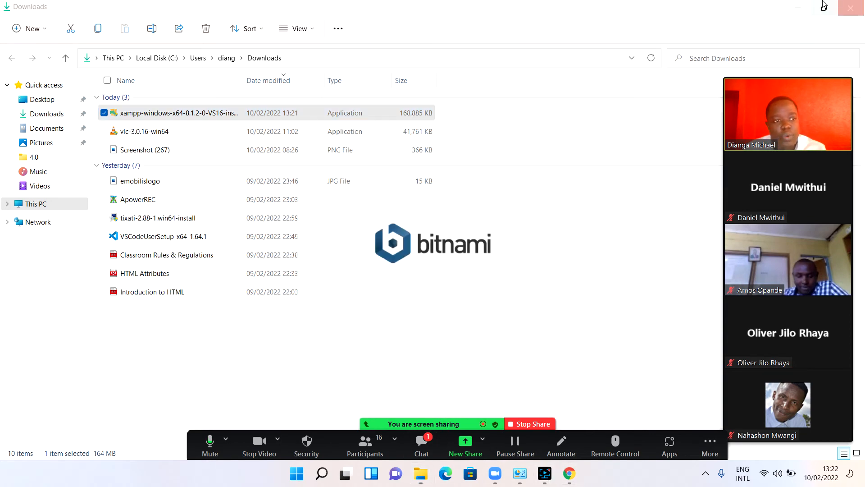
click(798, 7)
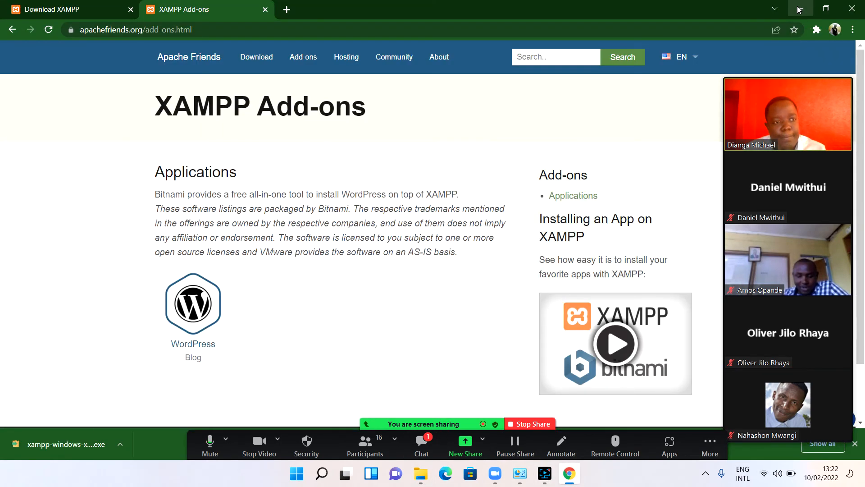
Step: Minimize the browser, acknowledge the User Account Control warning and advance the XAMPP setup to component selection
click(798, 7)
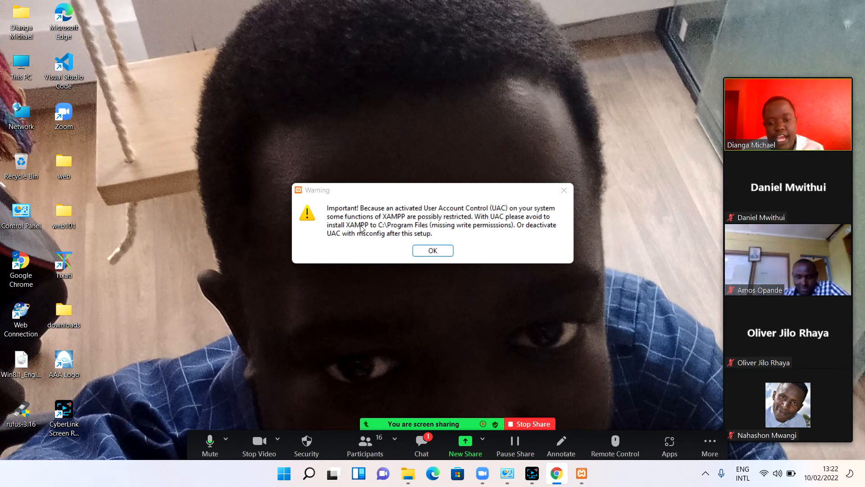
click(436, 251)
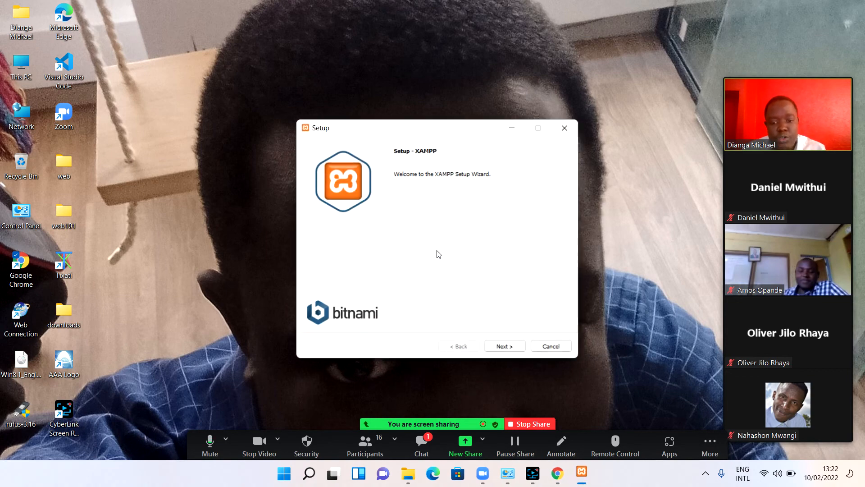
click(507, 347)
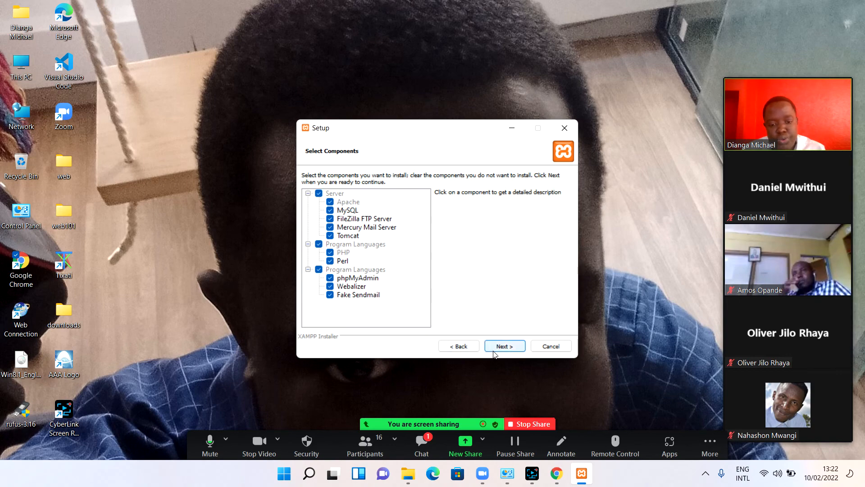
Step: Permanently delete the existing xampp folder from Local Disk (C:) and minimize the File Explorer window
double_click(22, 79)
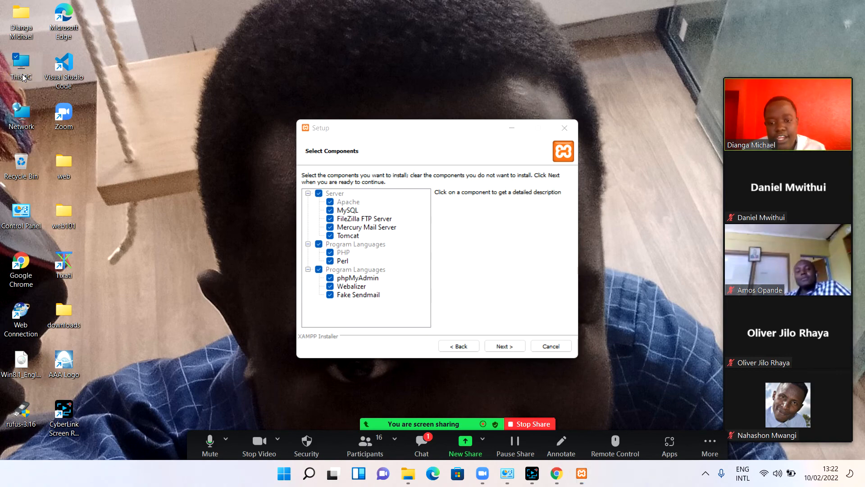
double_click(334, 208)
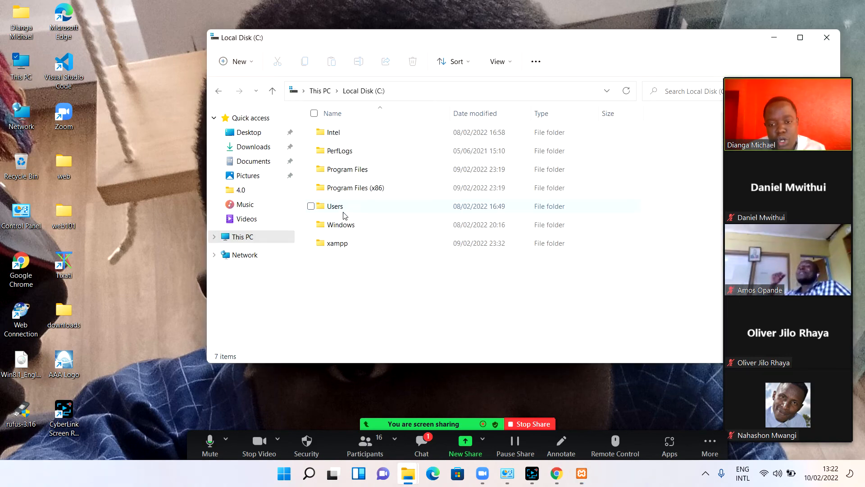
click(348, 249)
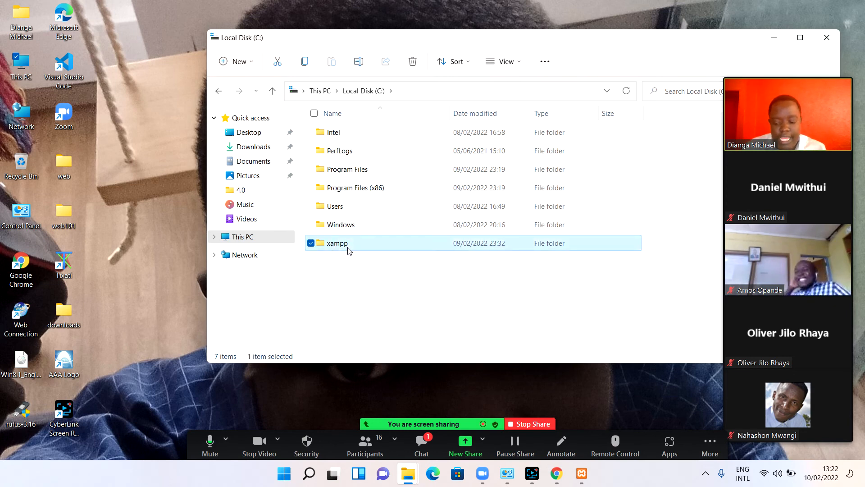
key(shift+Delete)
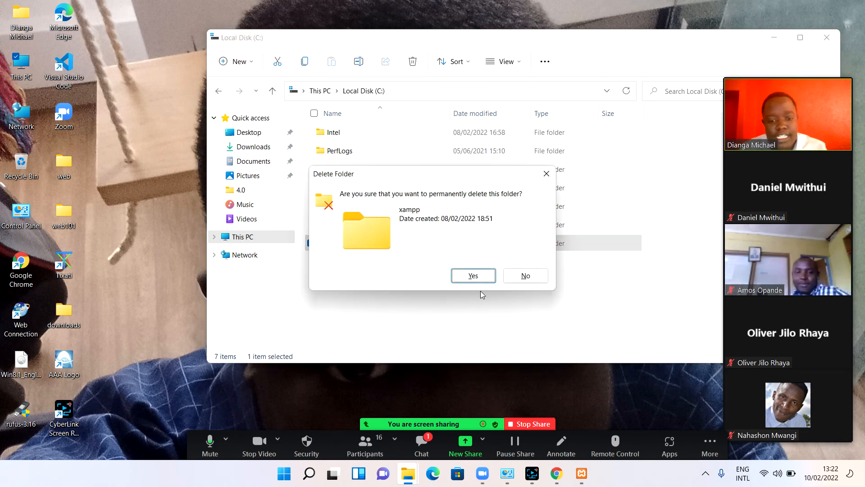
click(489, 275)
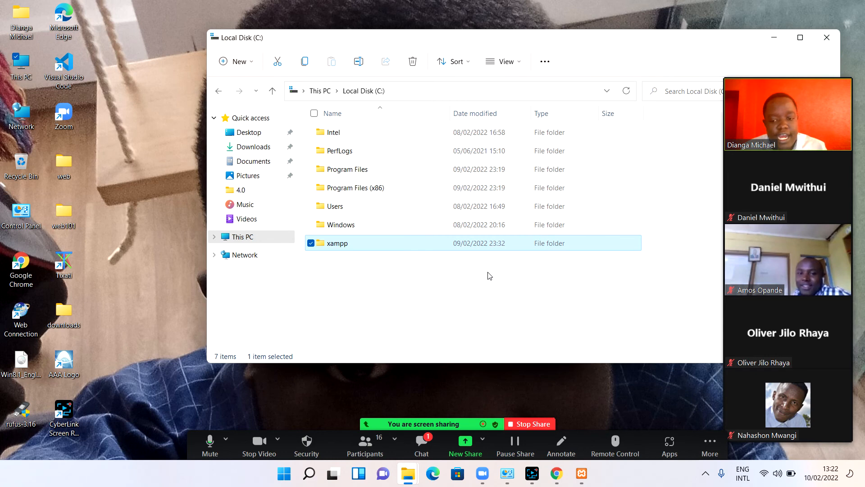
click(772, 38)
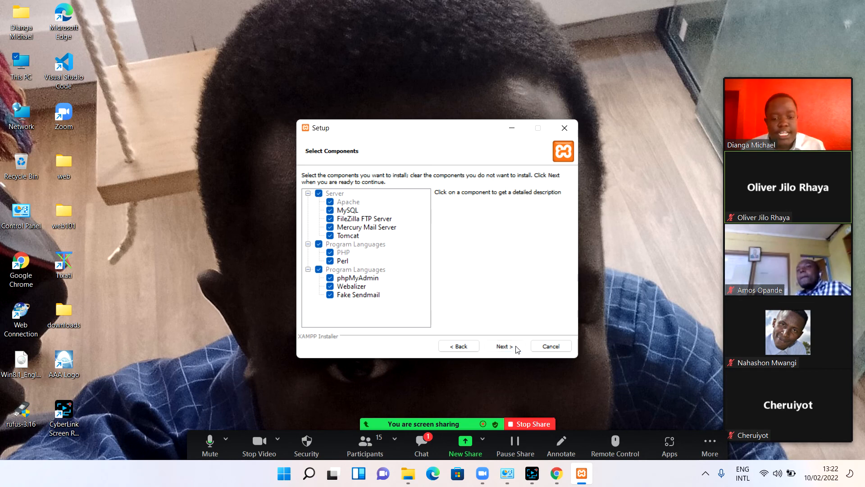
Step: Accept all preselected XAMPP components, the installation folder C:\xampp and English as the Control Panel language
click(504, 346)
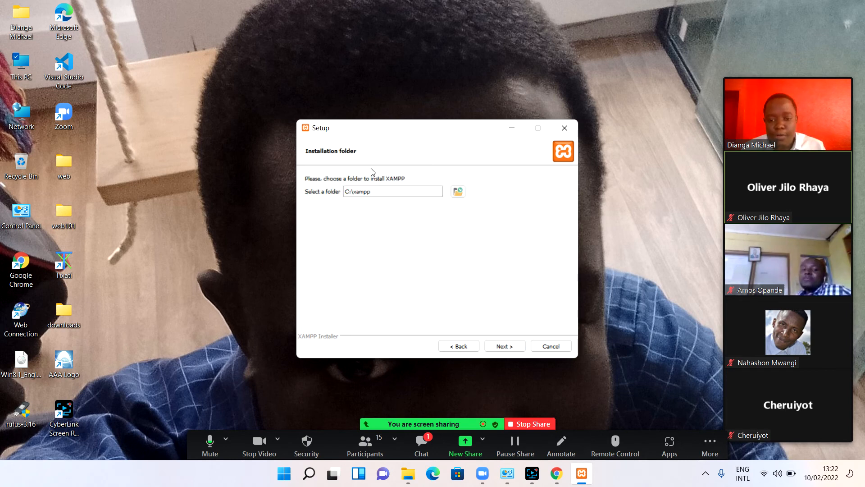
click(504, 345)
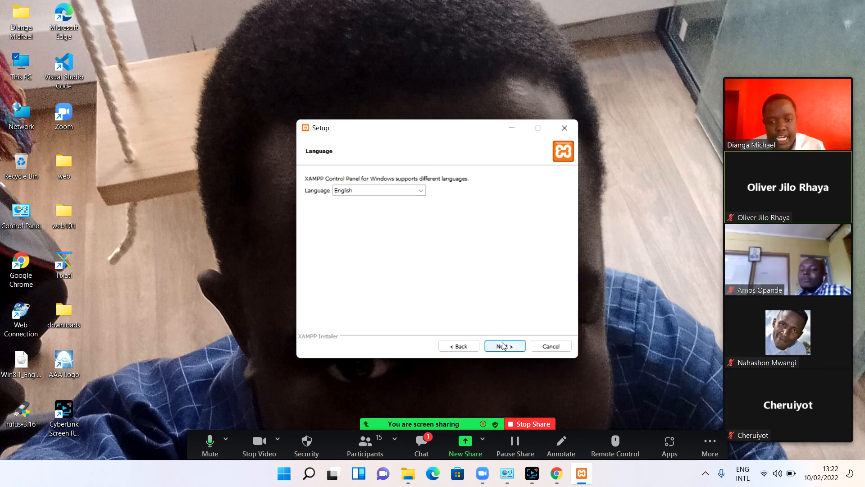
click(504, 346)
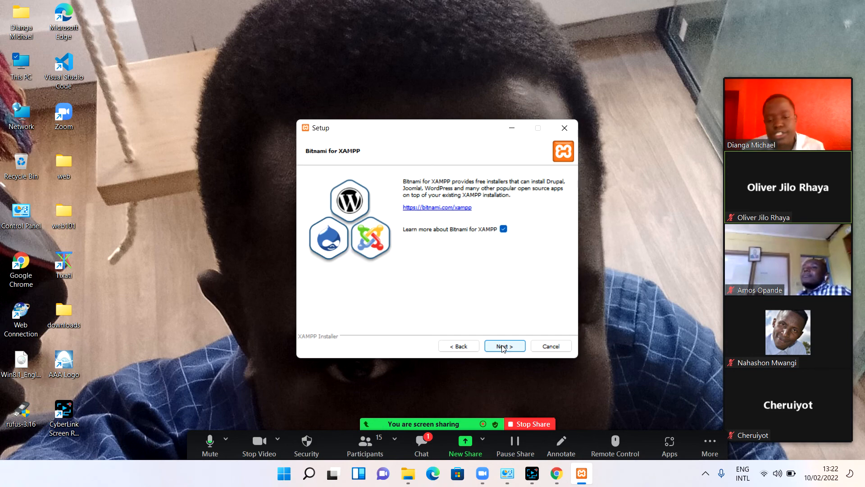
Step: Continue with learning more about Bitnami for XAMPP enabled, minimize the browser and start the XAMPP installation
click(502, 346)
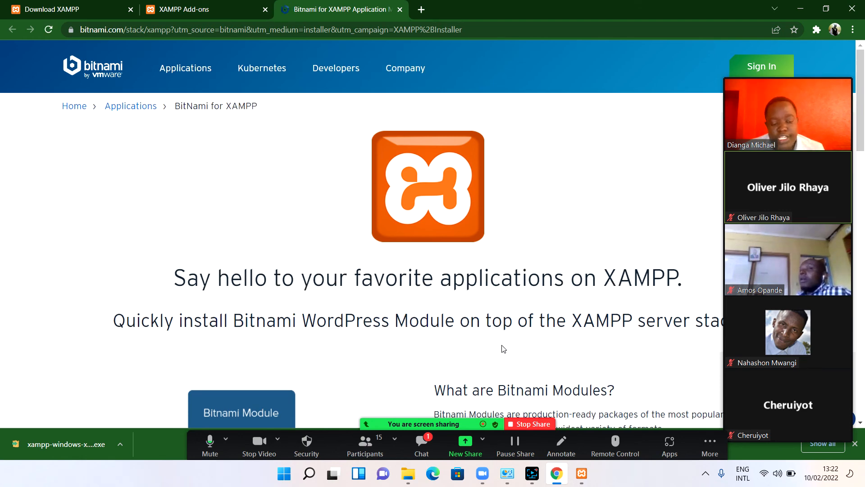
click(802, 9)
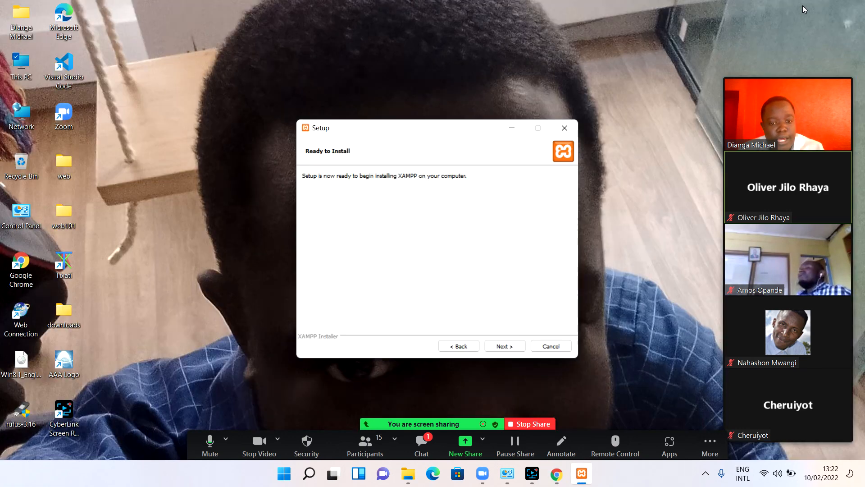
click(501, 347)
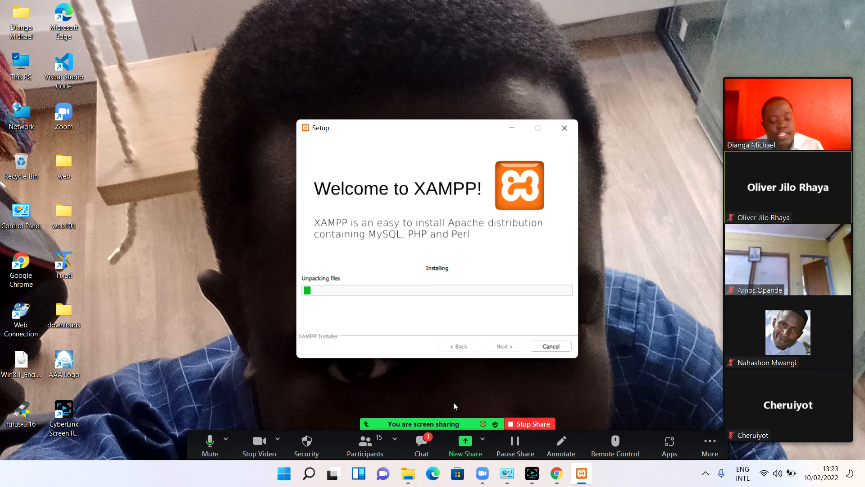
click(540, 477)
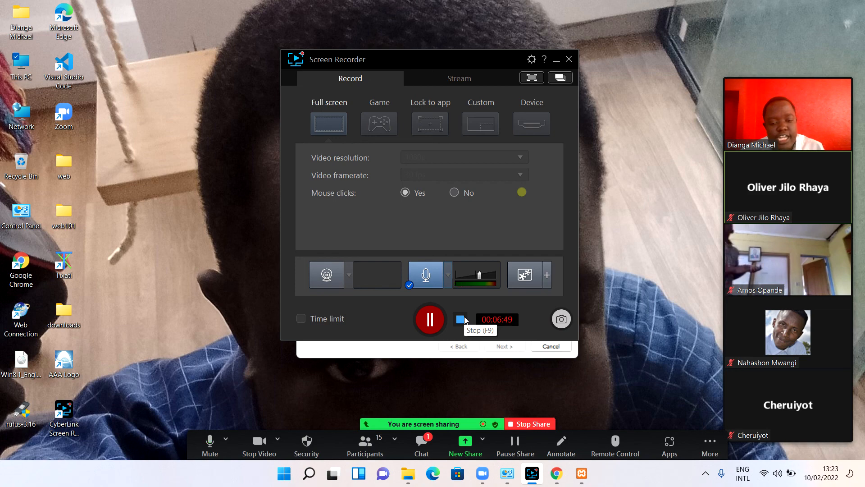
click(430, 319)
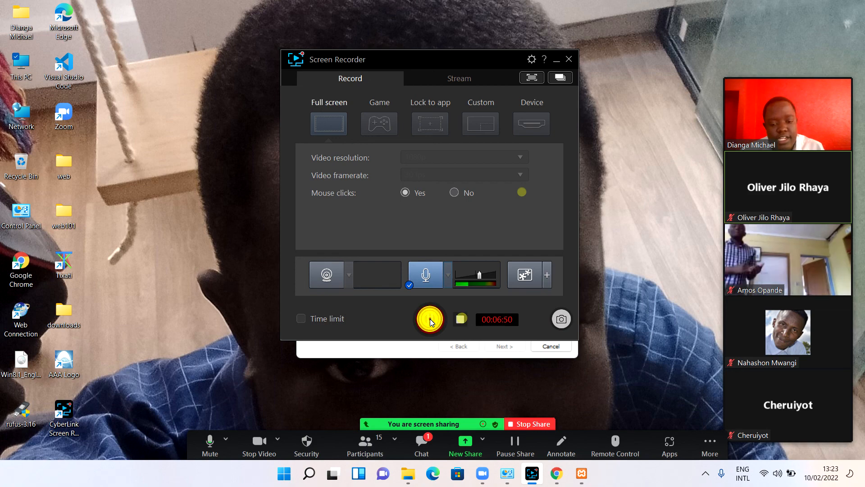